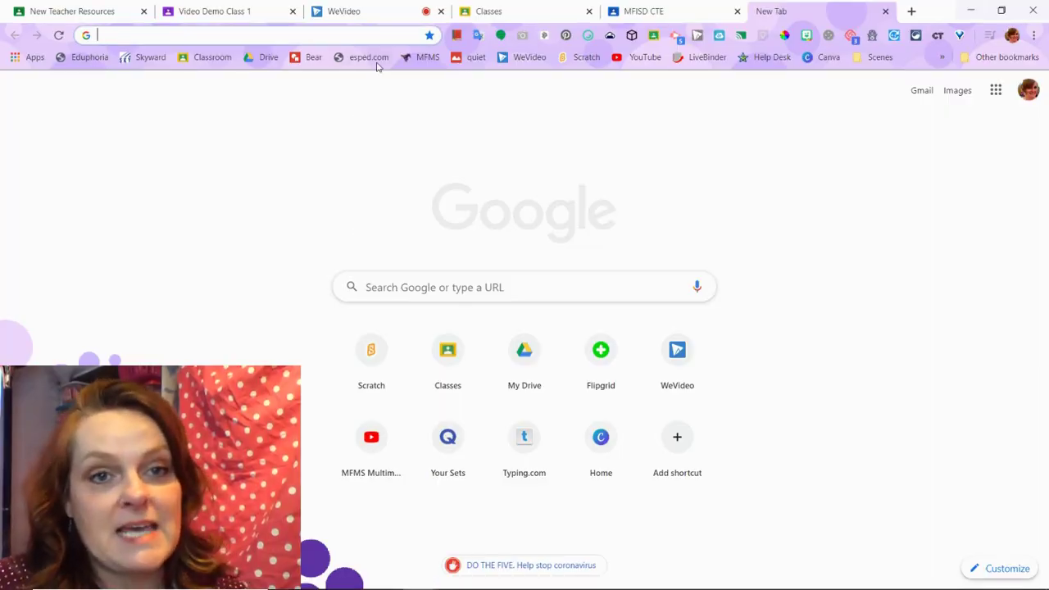
Load classroom.google.com in the new tab from the 'class' address-bar suggestion
{"action": "type", "text": "classroom.google.com"}
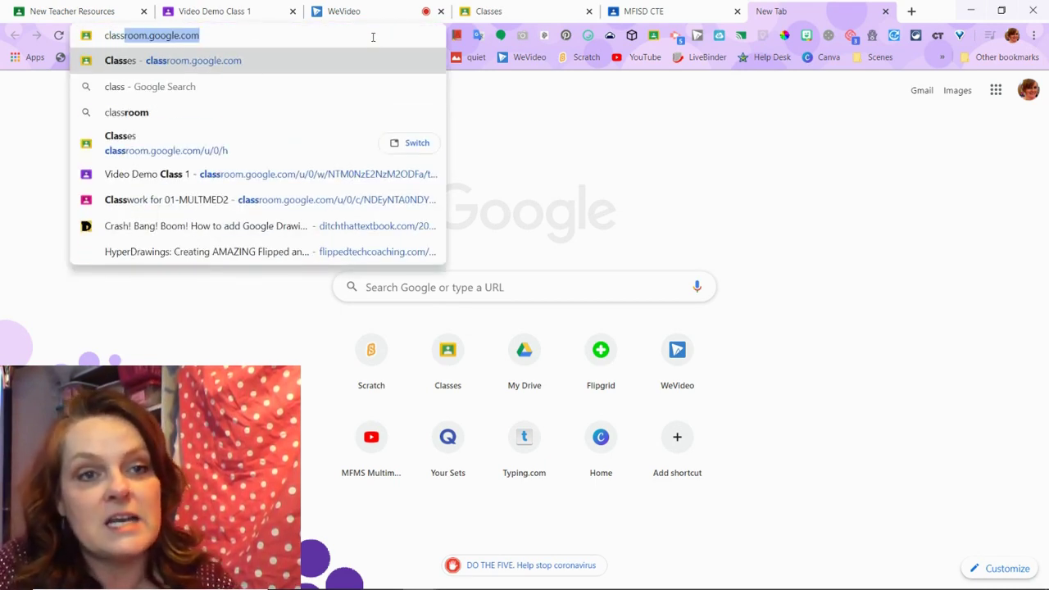
{"action": "left_click", "coordinate": [236, 35]}
{"action": "key", "text": "Return"}
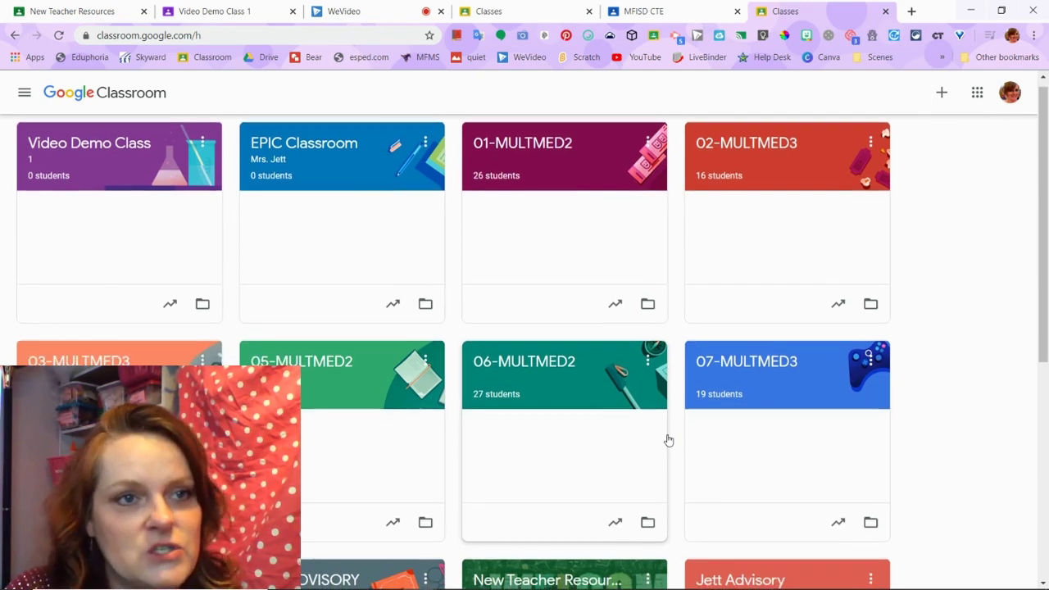
Scroll down the class cards and open the New Teacher Resources class
{"action": "scroll", "coordinate": [667, 440], "scroll_direction": "down", "scroll_amount": 2}
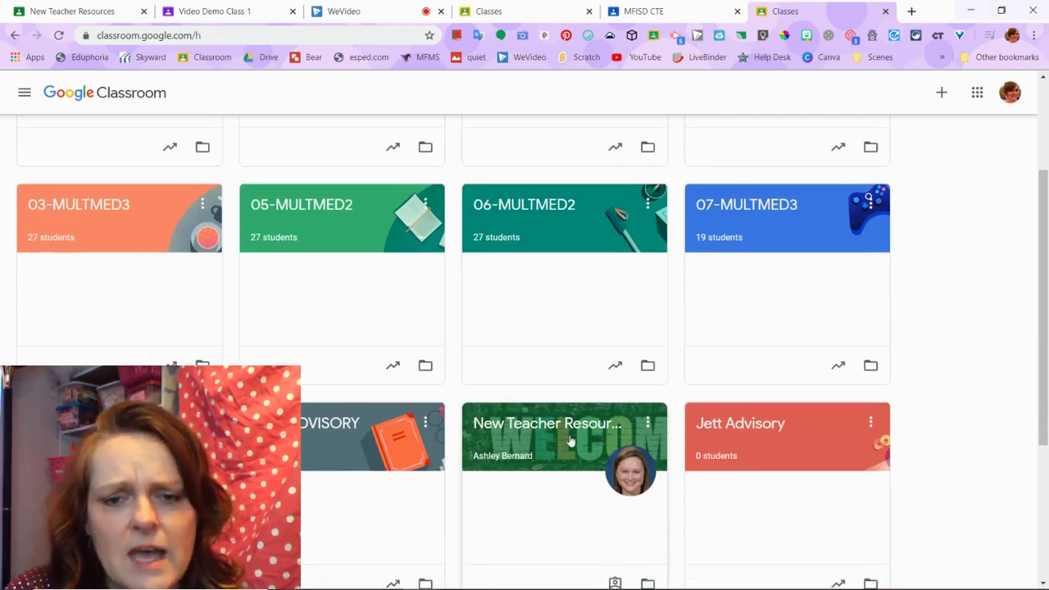
{"action": "left_click", "coordinate": [563, 422]}
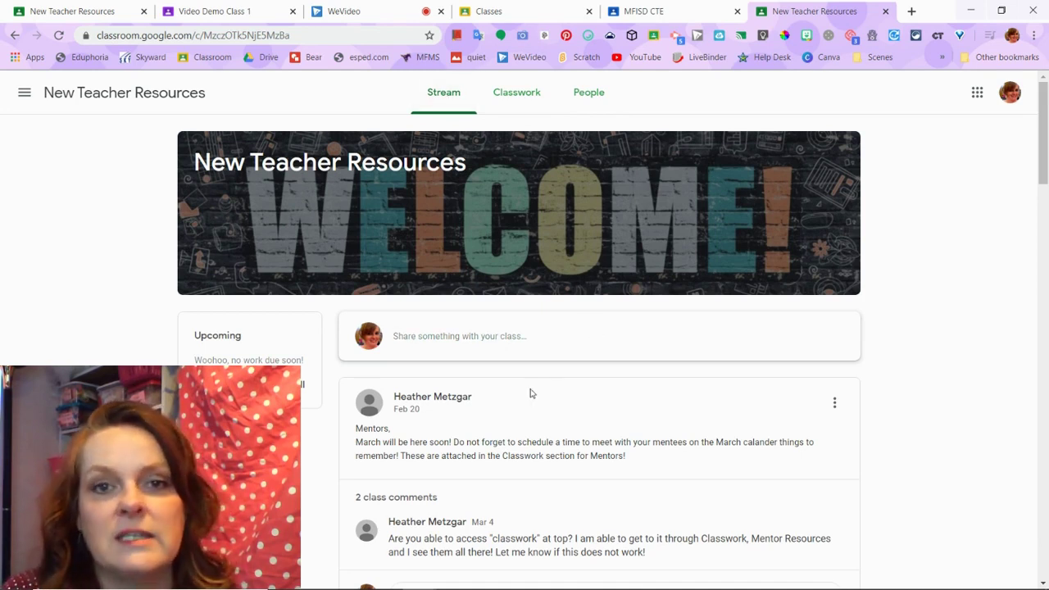
{"action": "scroll", "coordinate": [530, 393], "scroll_direction": "down", "scroll_amount": 20}
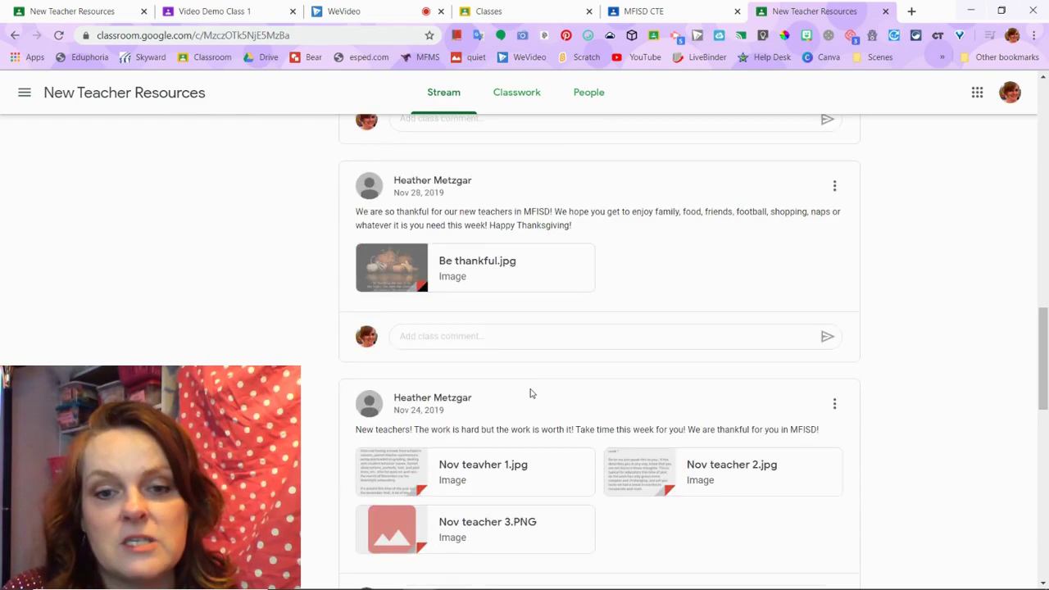
{"action": "scroll", "coordinate": [530, 393], "scroll_direction": "up", "scroll_amount": 20}
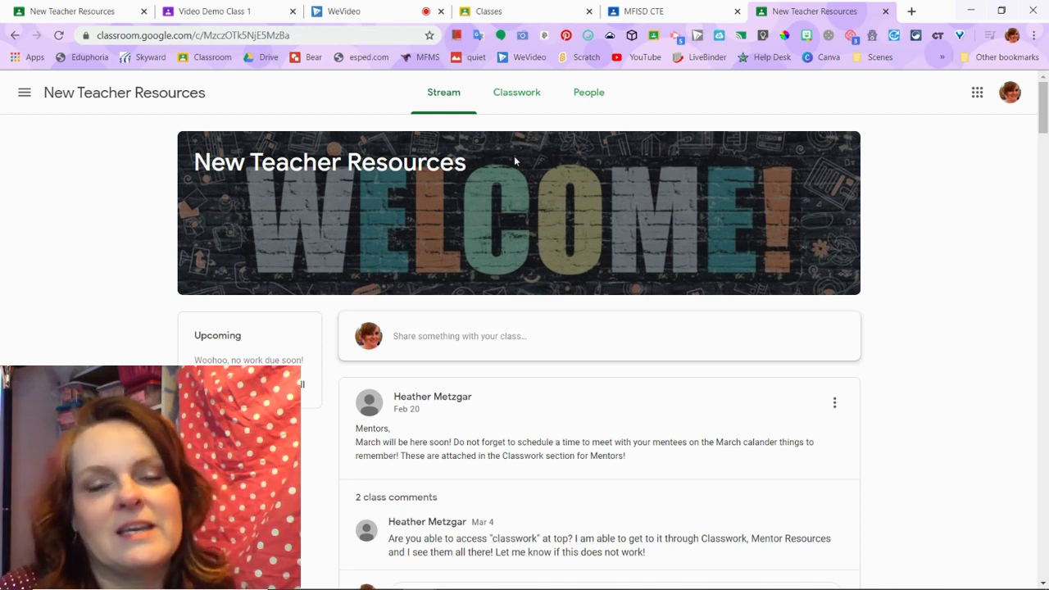
{"action": "left_click", "coordinate": [521, 97]}
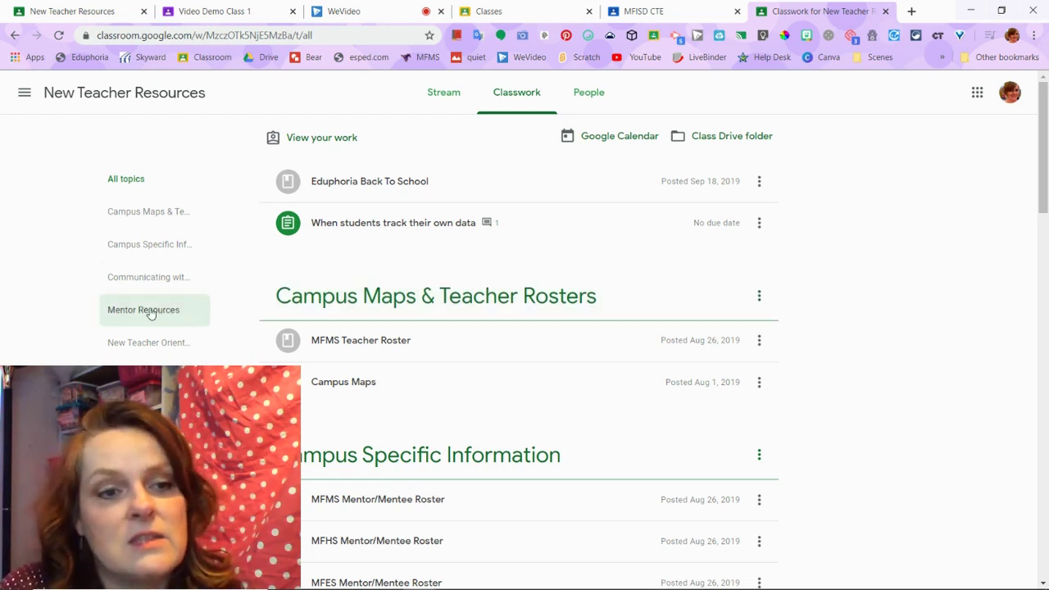
{"action": "left_click", "coordinate": [148, 343]}
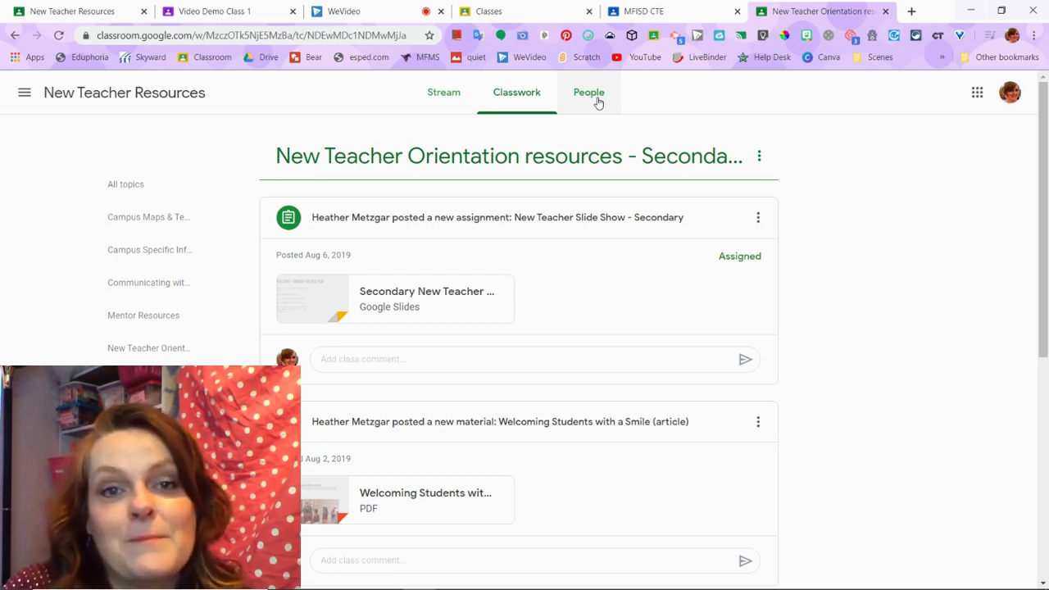
{"action": "left_click", "coordinate": [505, 96]}
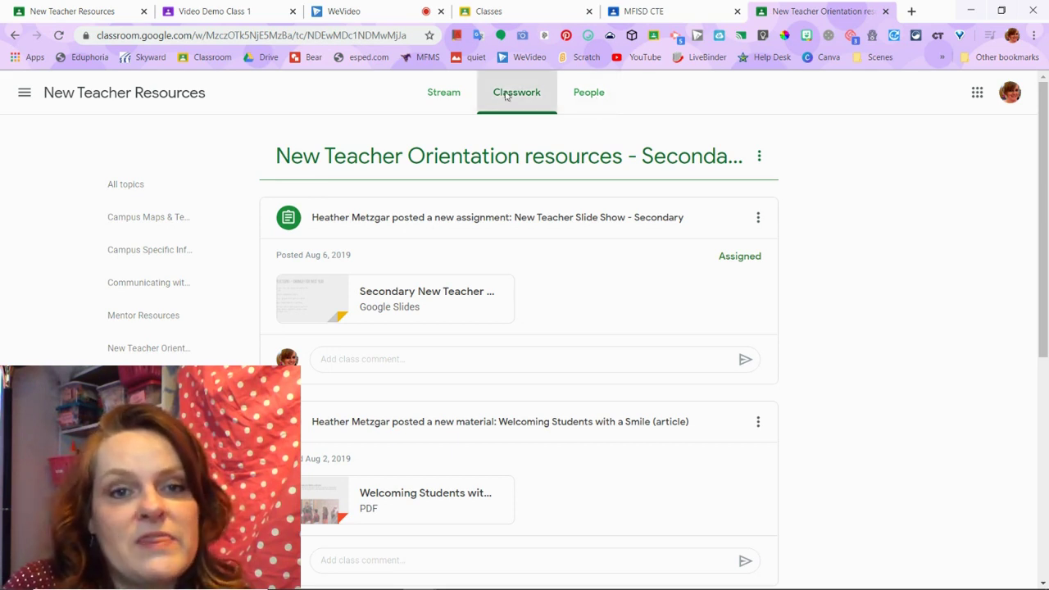
{"action": "left_click", "coordinate": [439, 93]}
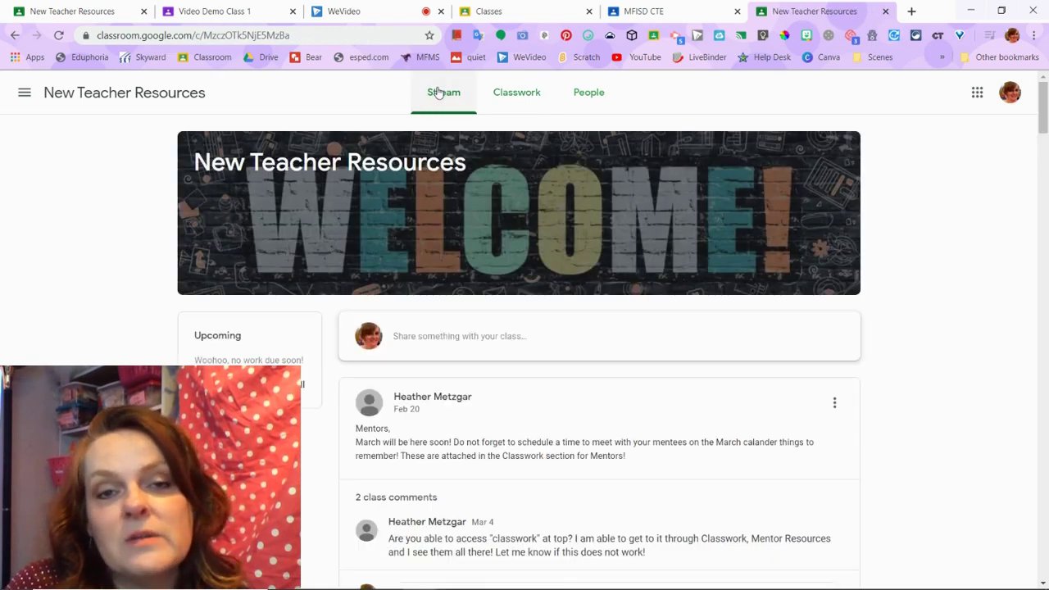
{"action": "scroll", "coordinate": [539, 403], "scroll_direction": "down", "scroll_amount": 1}
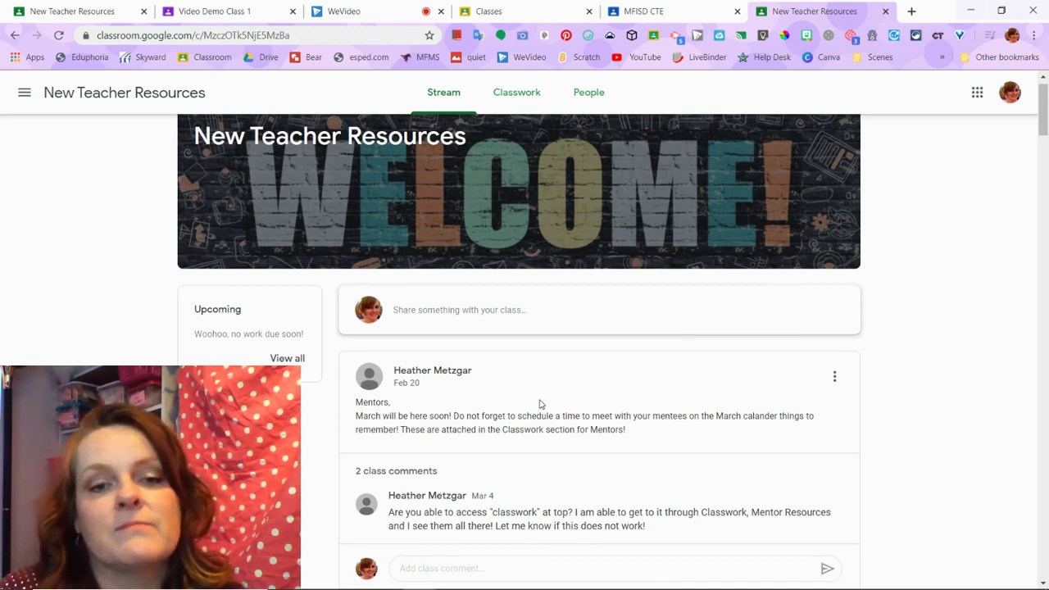
{"action": "scroll", "coordinate": [539, 403], "scroll_direction": "down", "scroll_amount": 1}
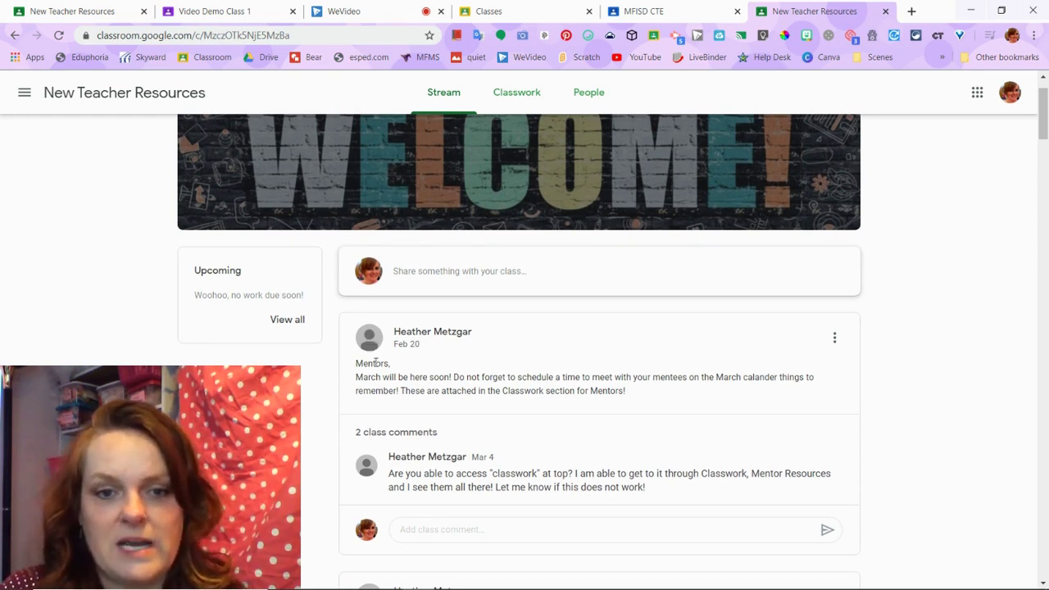
{"action": "scroll", "coordinate": [376, 364], "scroll_direction": "down", "scroll_amount": 2}
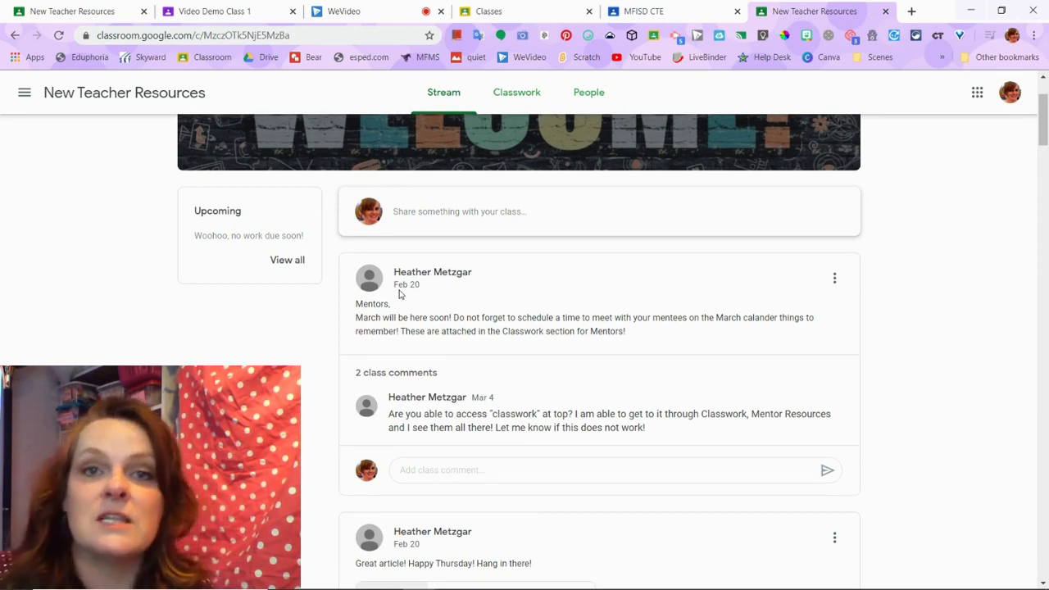
{"action": "scroll", "coordinate": [399, 293], "scroll_direction": "down", "scroll_amount": 5}
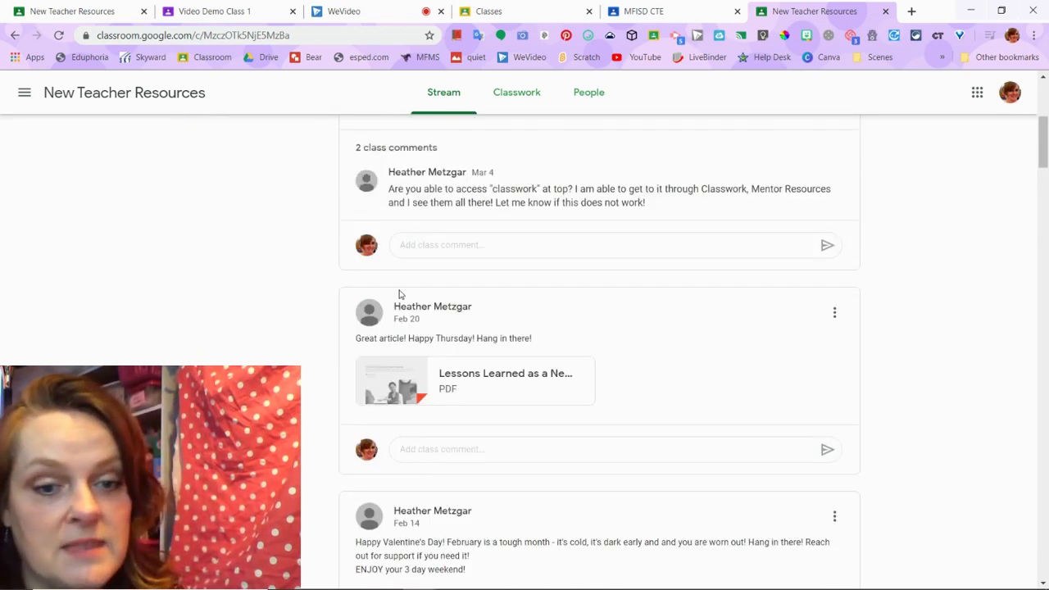
{"action": "scroll", "coordinate": [399, 294], "scroll_direction": "down", "scroll_amount": 5}
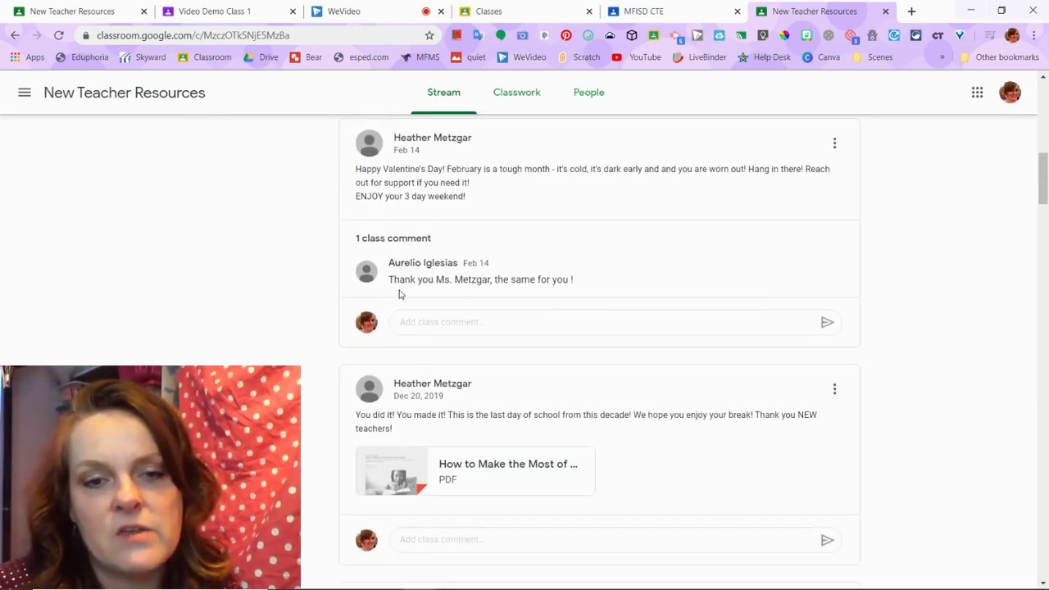
{"action": "scroll", "coordinate": [399, 293], "scroll_direction": "down", "scroll_amount": 7}
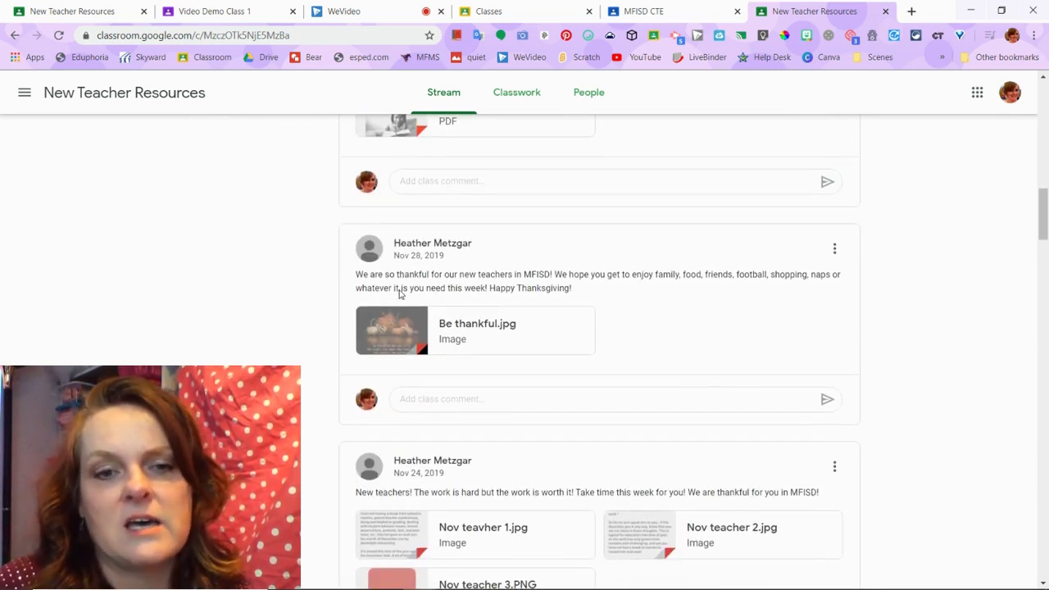
{"action": "scroll", "coordinate": [399, 293], "scroll_direction": "down", "scroll_amount": 3}
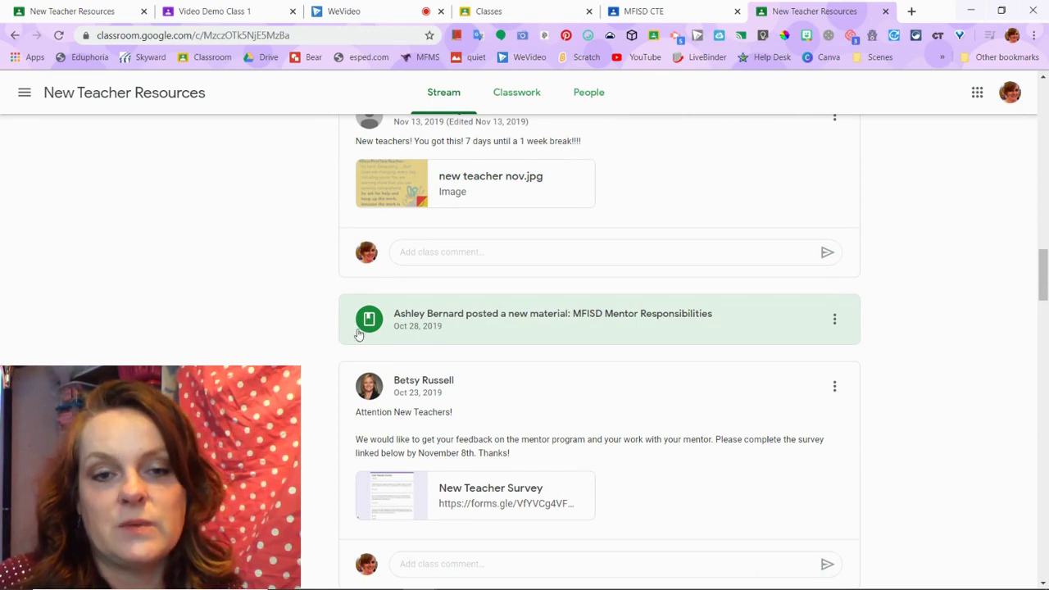
{"action": "scroll", "coordinate": [377, 329], "scroll_direction": "down", "scroll_amount": 1}
{"action": "scroll", "coordinate": [378, 329], "scroll_direction": "down", "scroll_amount": 2}
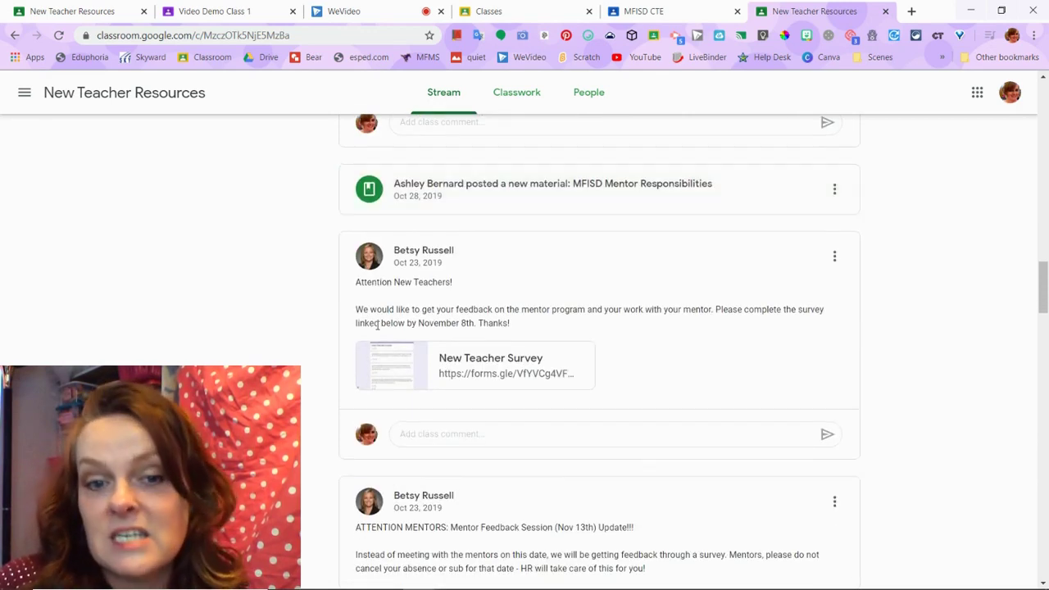
{"action": "scroll", "coordinate": [377, 328], "scroll_direction": "up", "scroll_amount": 7}
{"action": "scroll", "coordinate": [378, 328], "scroll_direction": "up", "scroll_amount": 10}
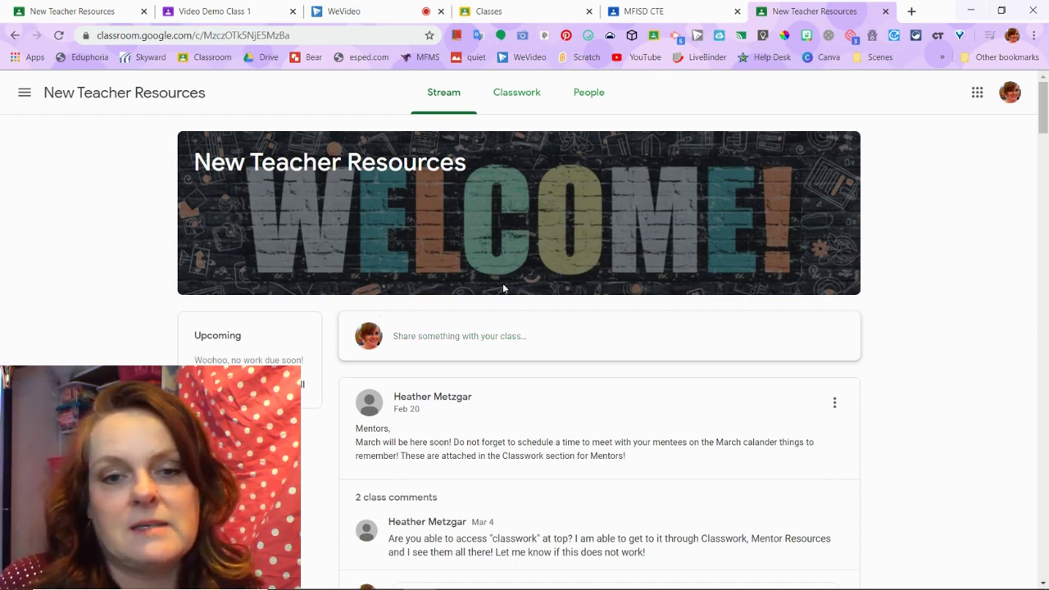
Start and cancel an empty class post, then show the New Teacher Resources Classwork page
{"action": "left_click", "coordinate": [452, 344]}
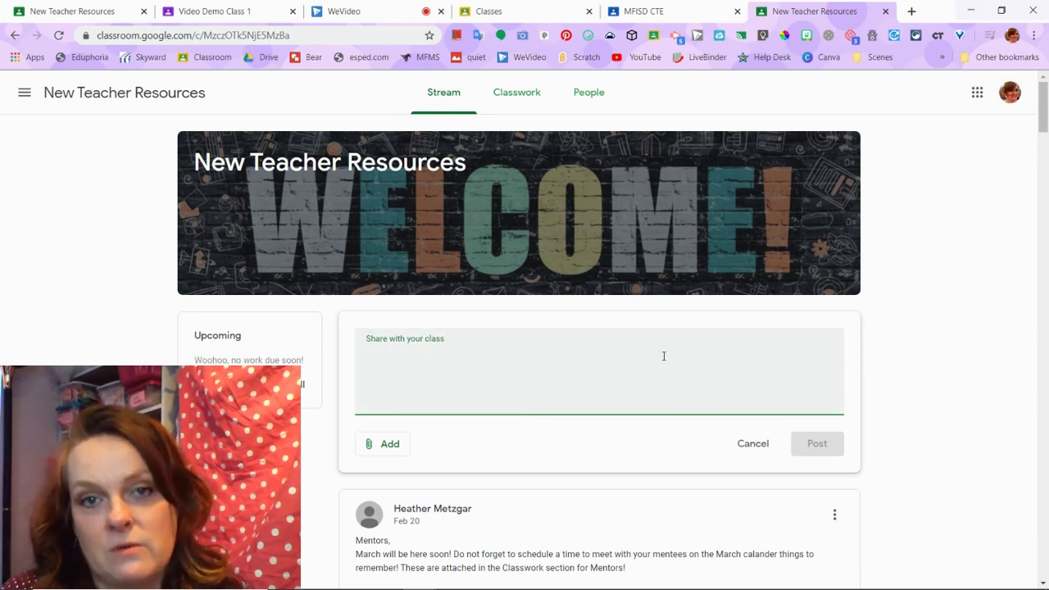
{"action": "left_click", "coordinate": [748, 443]}
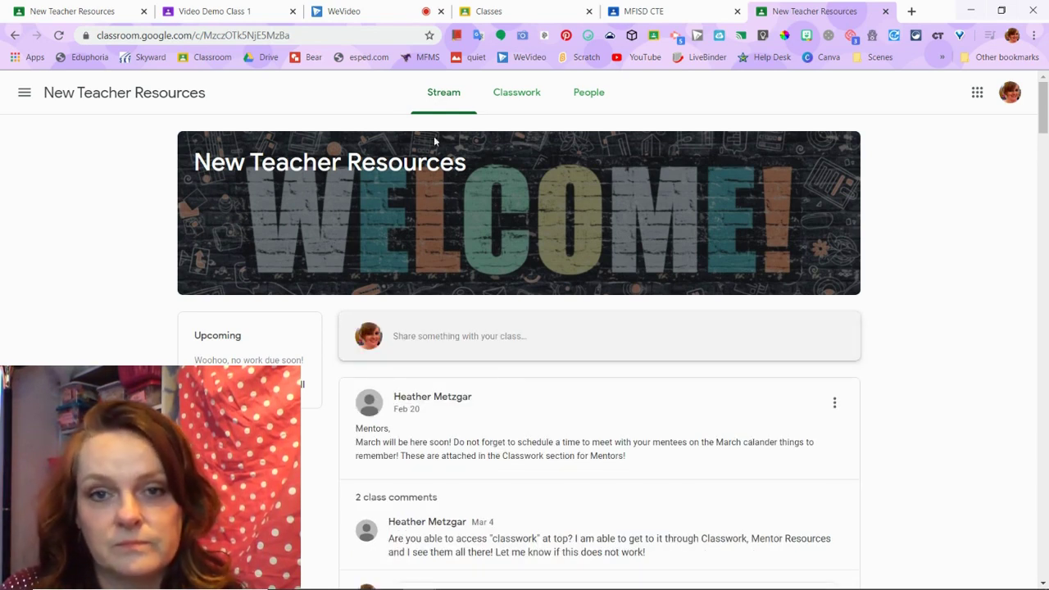
{"action": "left_click", "coordinate": [514, 105]}
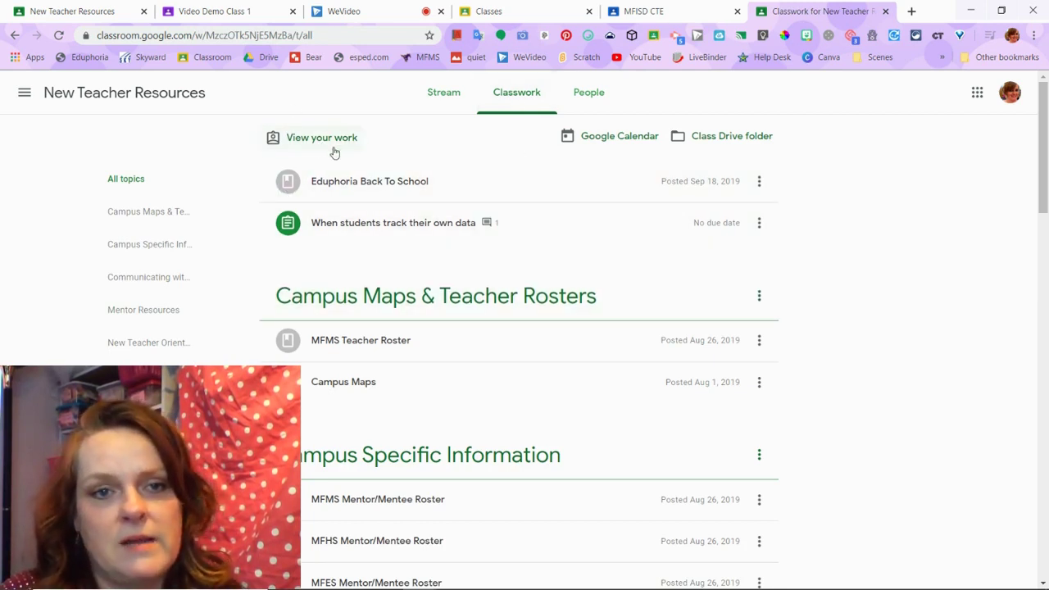
On Your work, expand 'When students track their own data' and open its details
{"action": "left_click", "coordinate": [331, 139]}
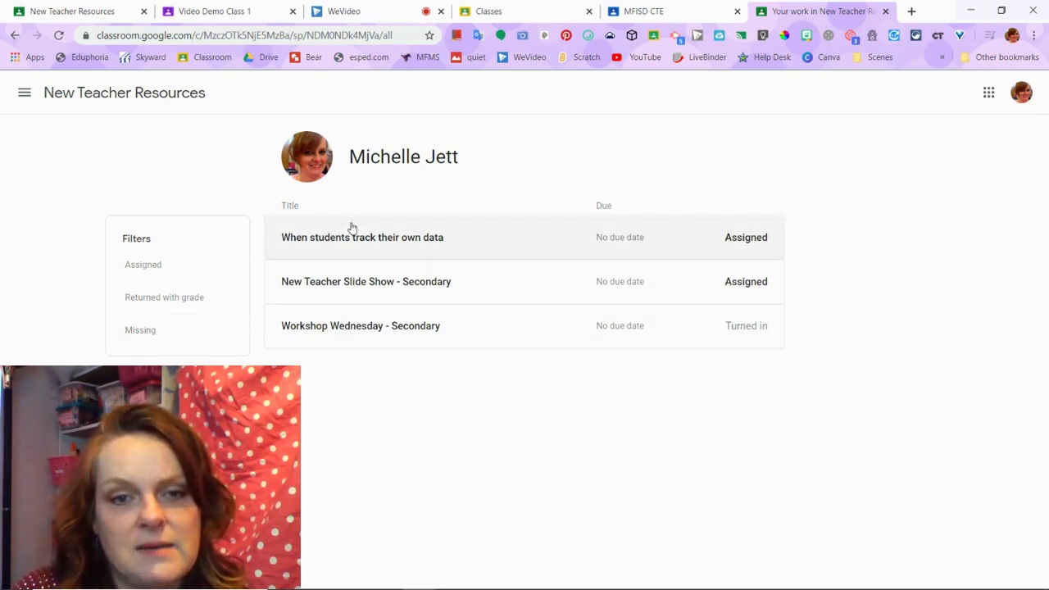
{"action": "left_click", "coordinate": [410, 238]}
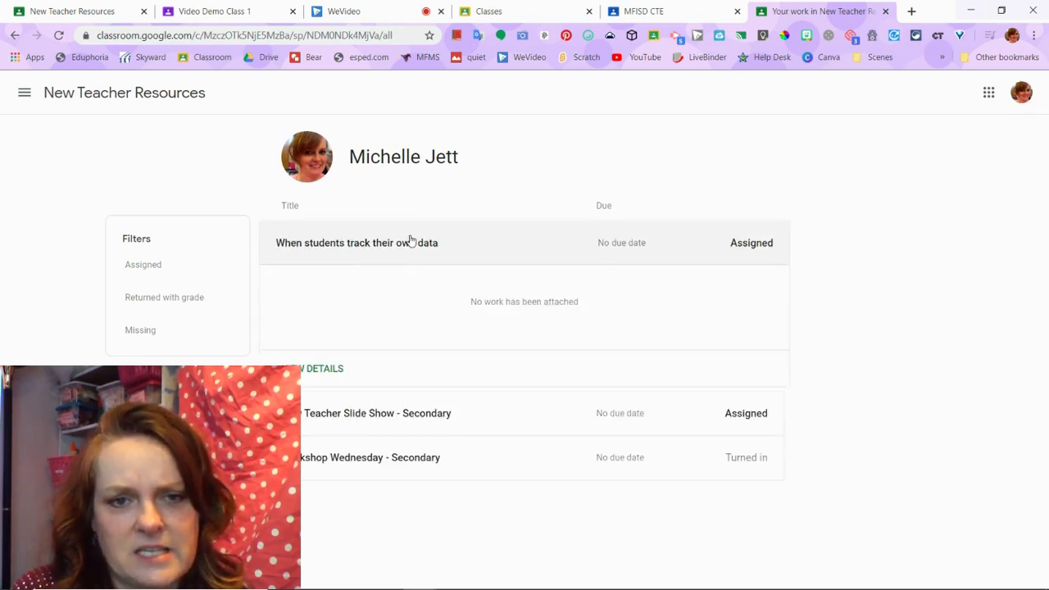
{"action": "left_click", "coordinate": [326, 373]}
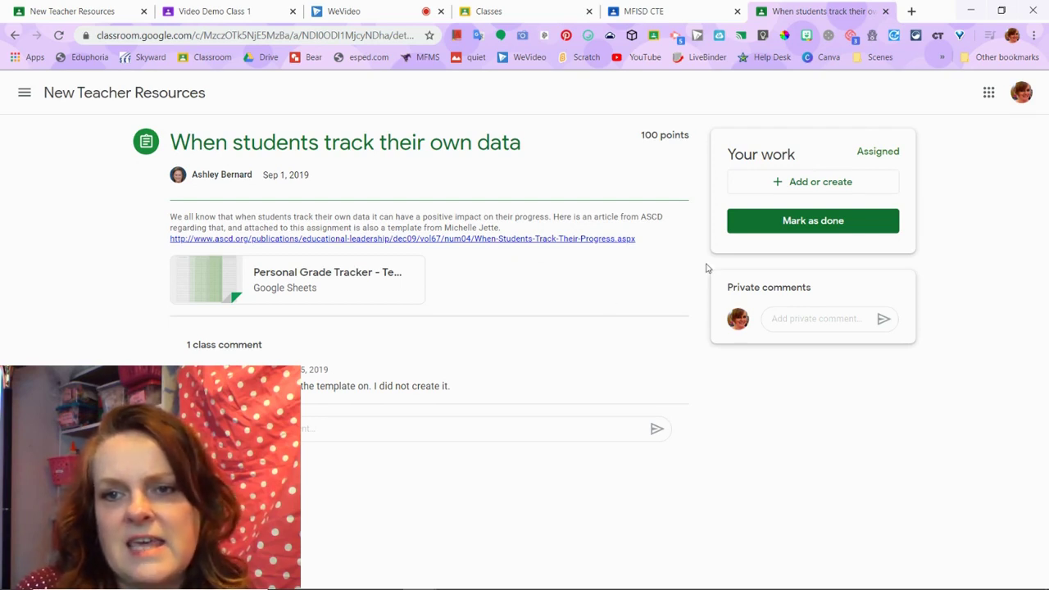
Show the Add or create options under Your work for this assignment
{"action": "left_click", "coordinate": [834, 190]}
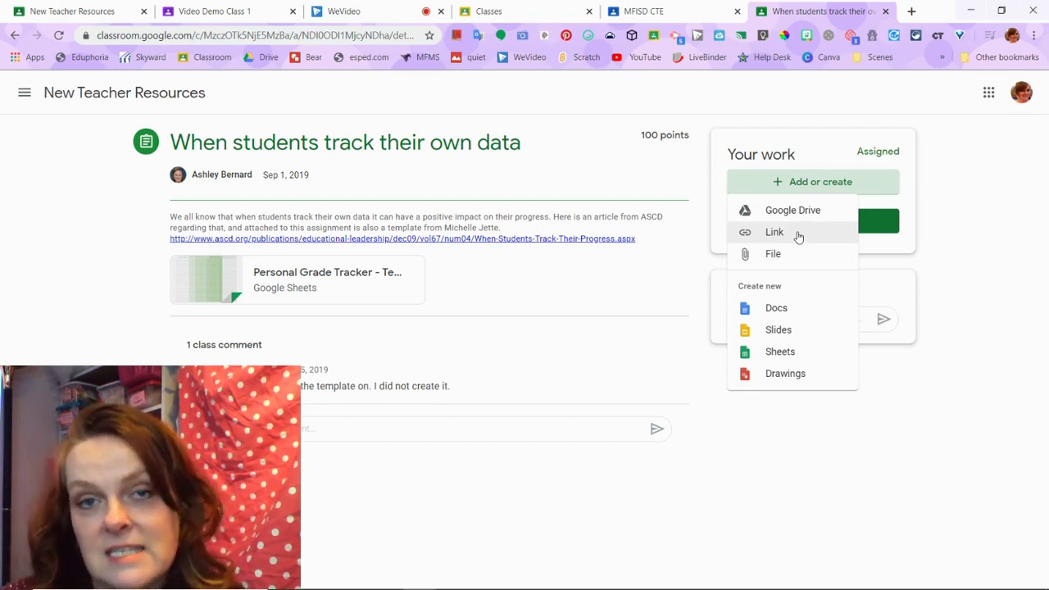
Create a new blank Google Doc via the Docs option under Create new
{"action": "left_click", "coordinate": [776, 309]}
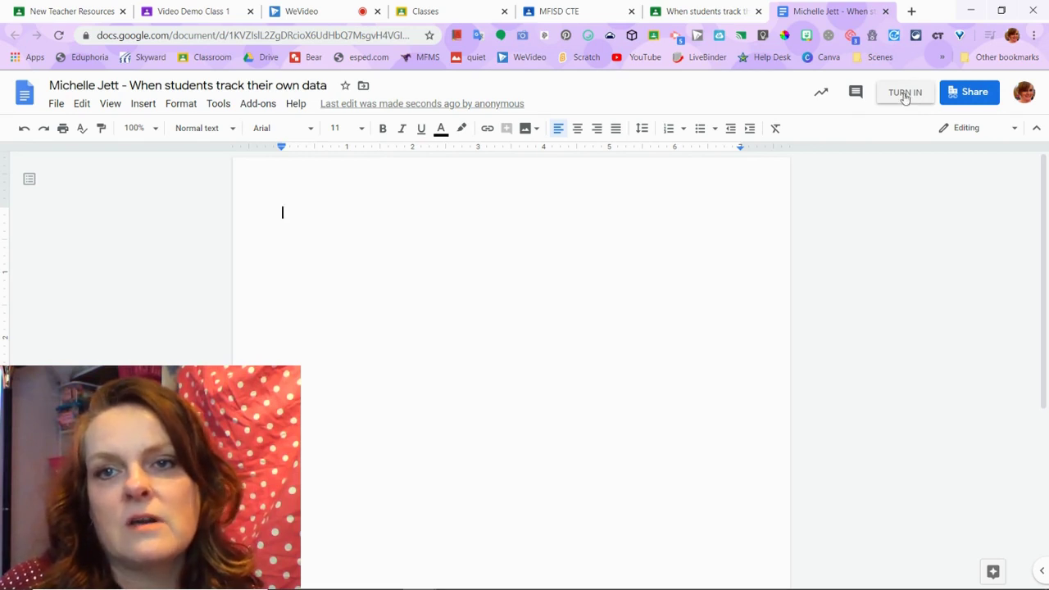
Switch back to the 'When students track their own data' Classroom tab
{"action": "left_click", "coordinate": [685, 13]}
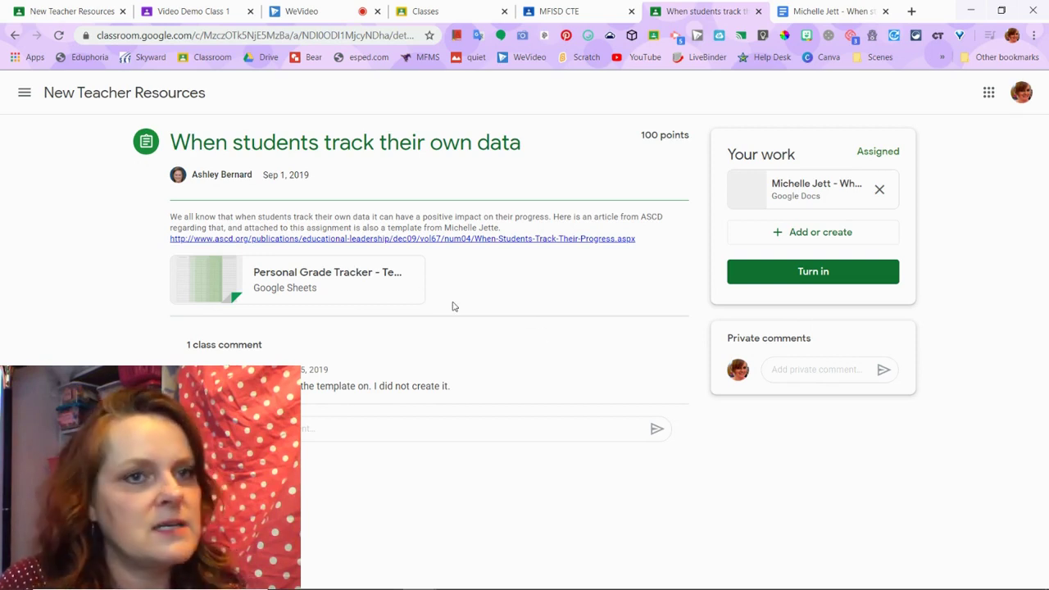
Open Video Demo Class's Classwork and show the Create menu, discarding one blank assignment
{"action": "left_click", "coordinate": [196, 10]}
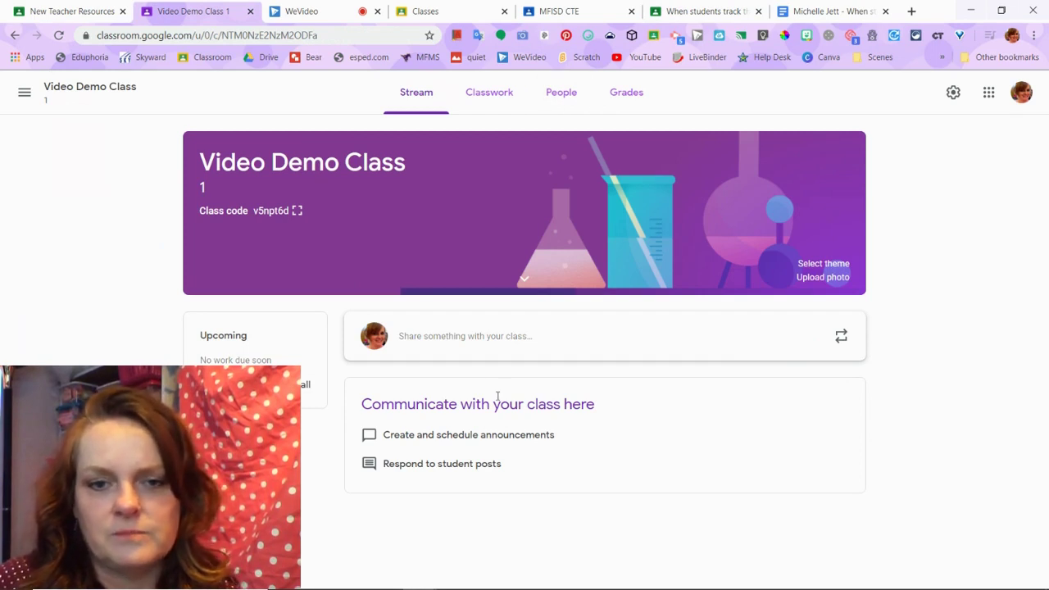
{"action": "left_click", "coordinate": [485, 93]}
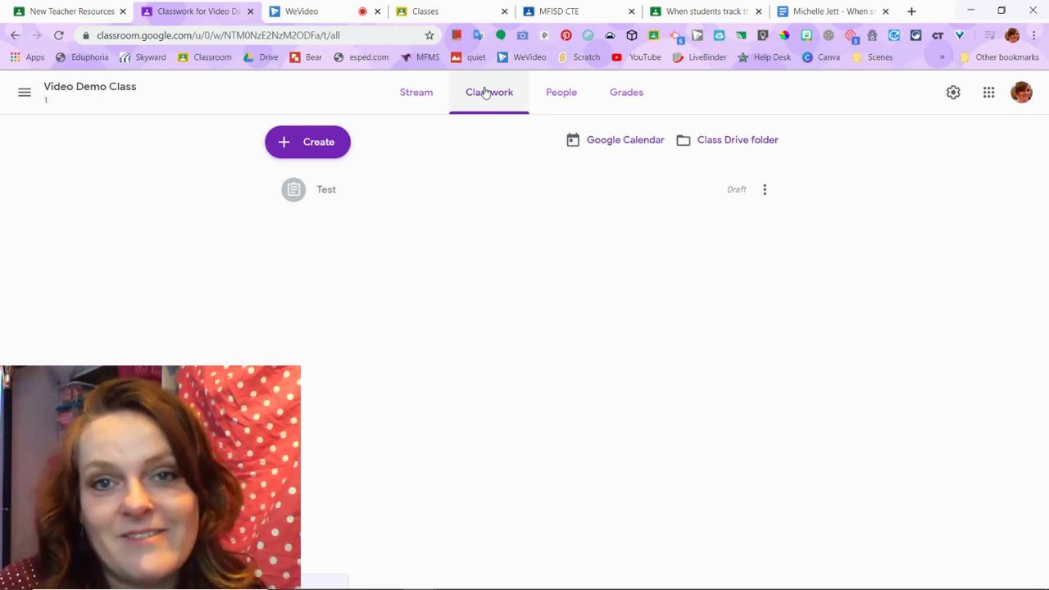
{"action": "left_click", "coordinate": [322, 146]}
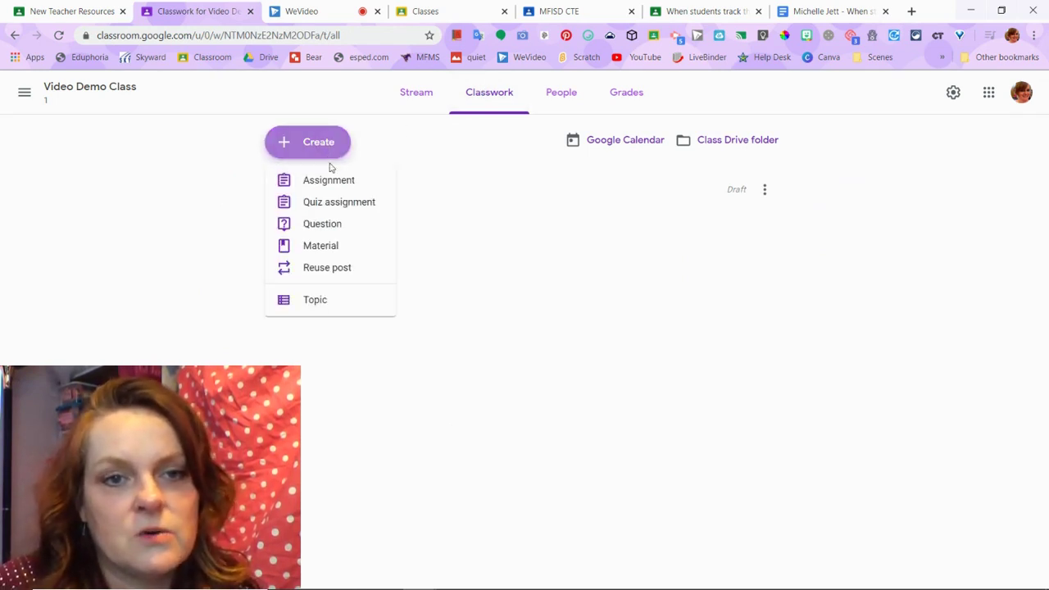
{"action": "left_click", "coordinate": [335, 184]}
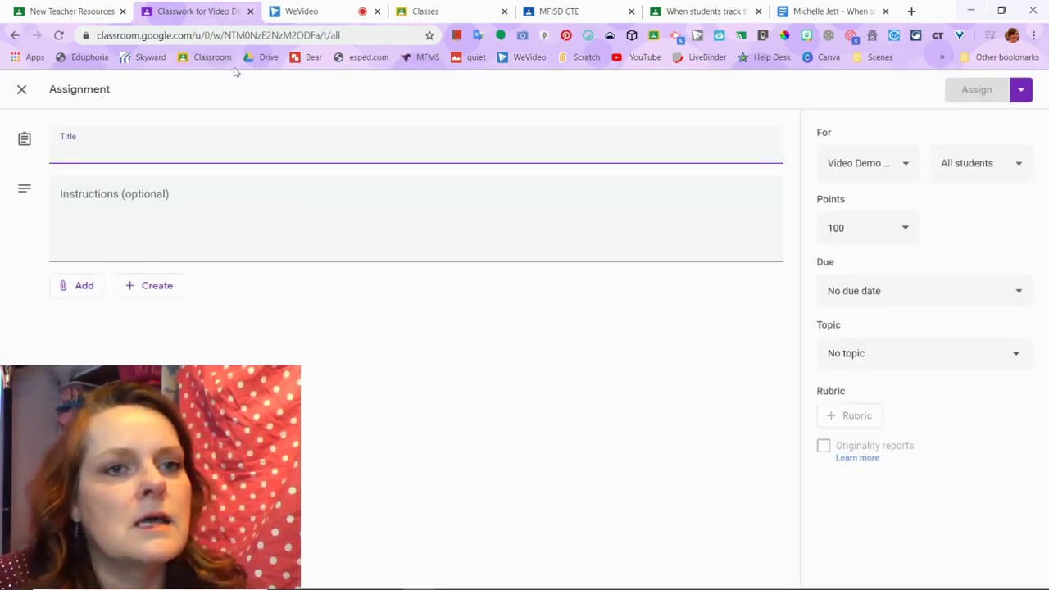
{"action": "left_click", "coordinate": [22, 89]}
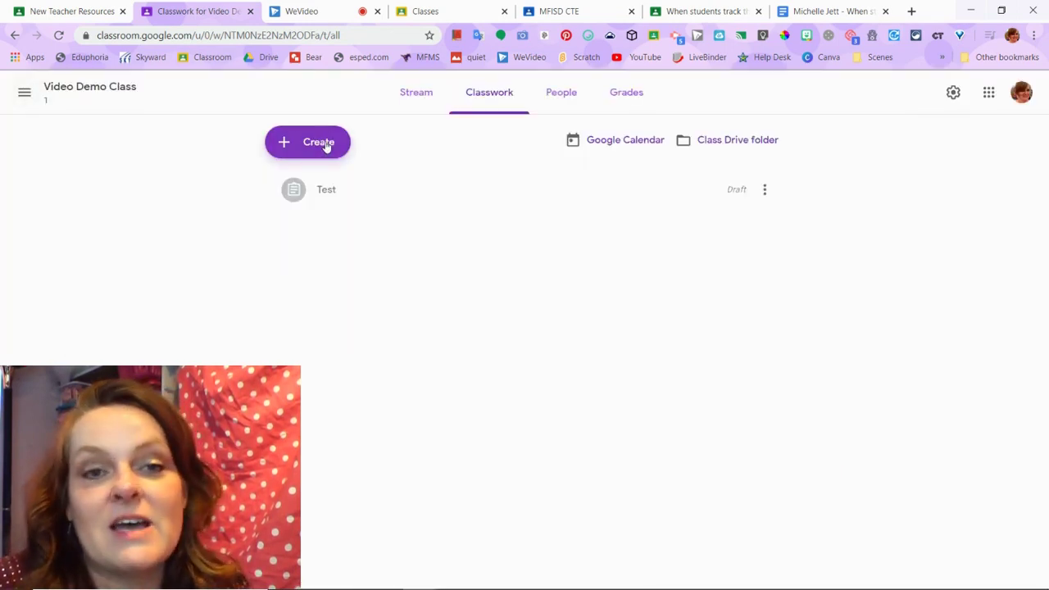
{"action": "left_click", "coordinate": [325, 145]}
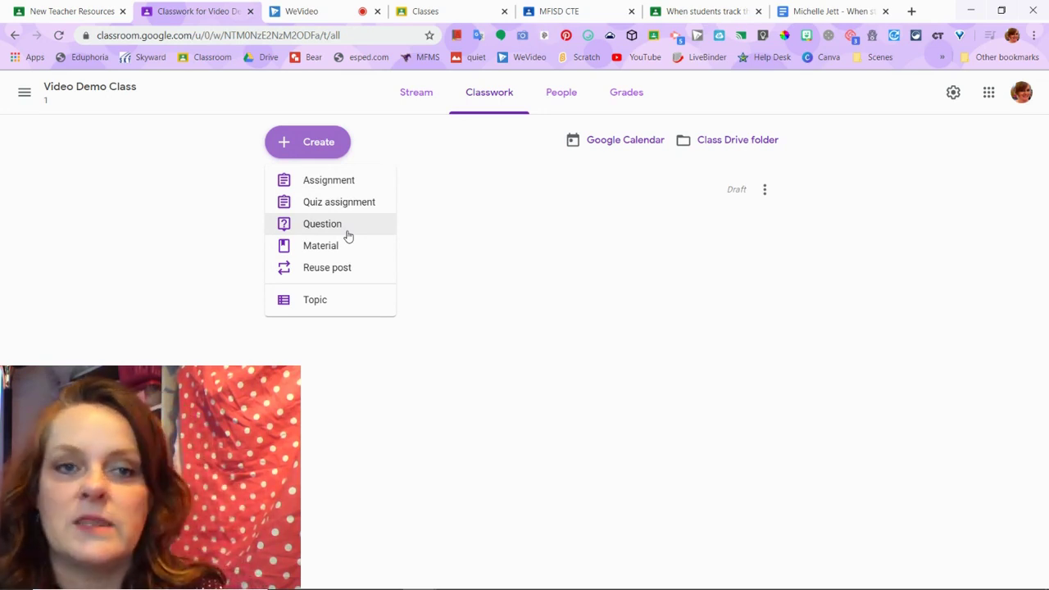
Start a new assignment titled 'test' with the instructions 'Do this worksheet.'
{"action": "left_click", "coordinate": [347, 179]}
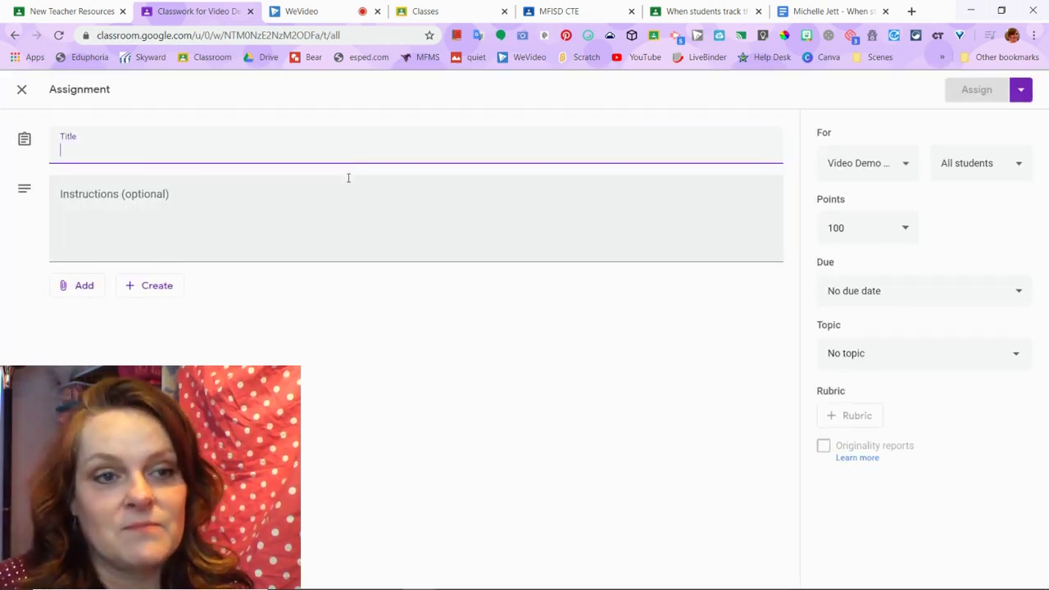
{"action": "type", "text": "test"}
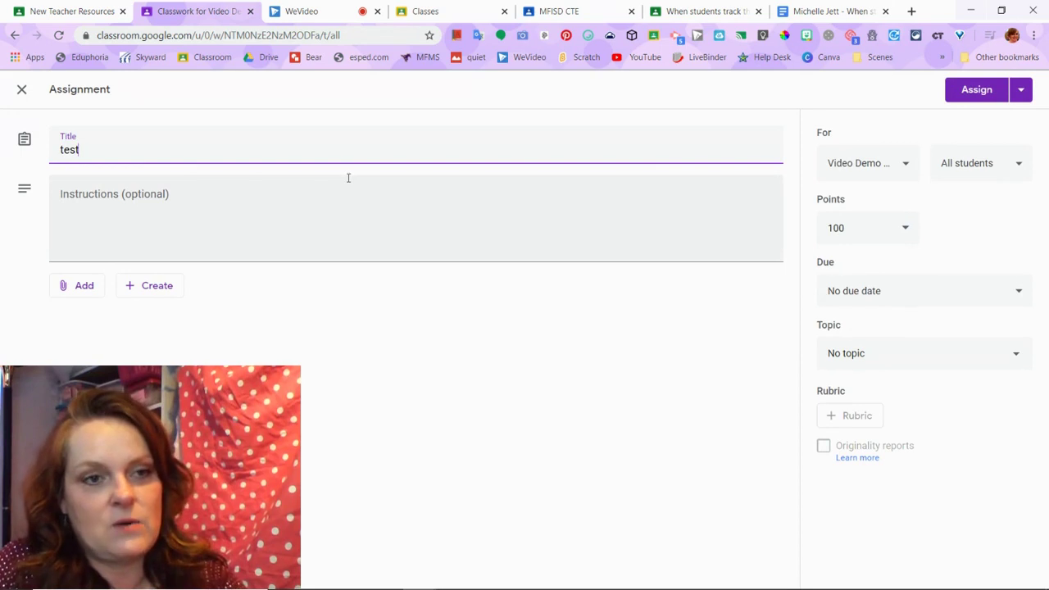
{"action": "left_click", "coordinate": [279, 201]}
{"action": "type", "text": "Do"}
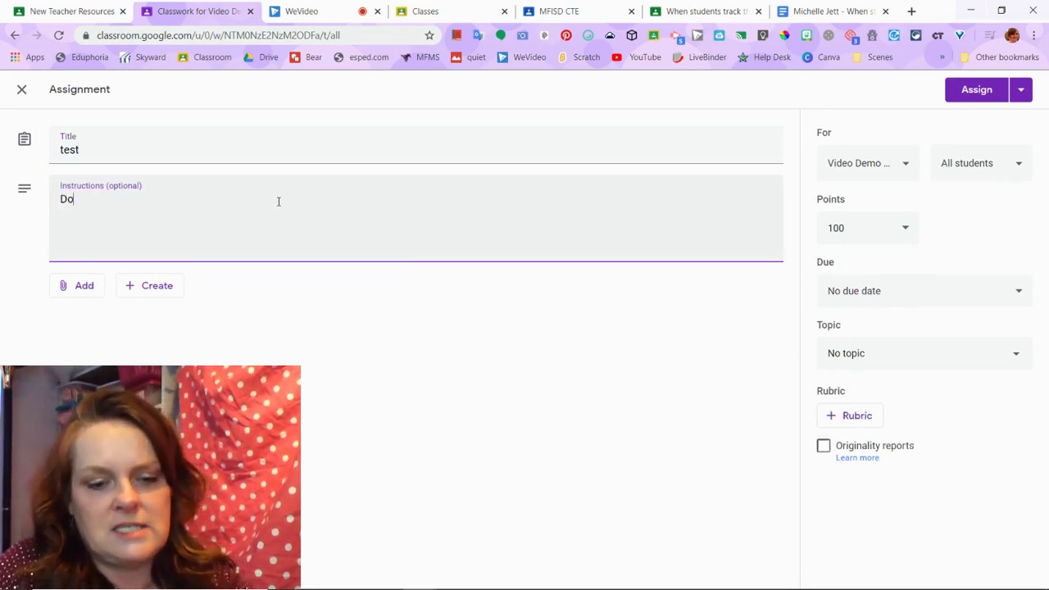
{"action": "right_click", "coordinate": [278, 202]}
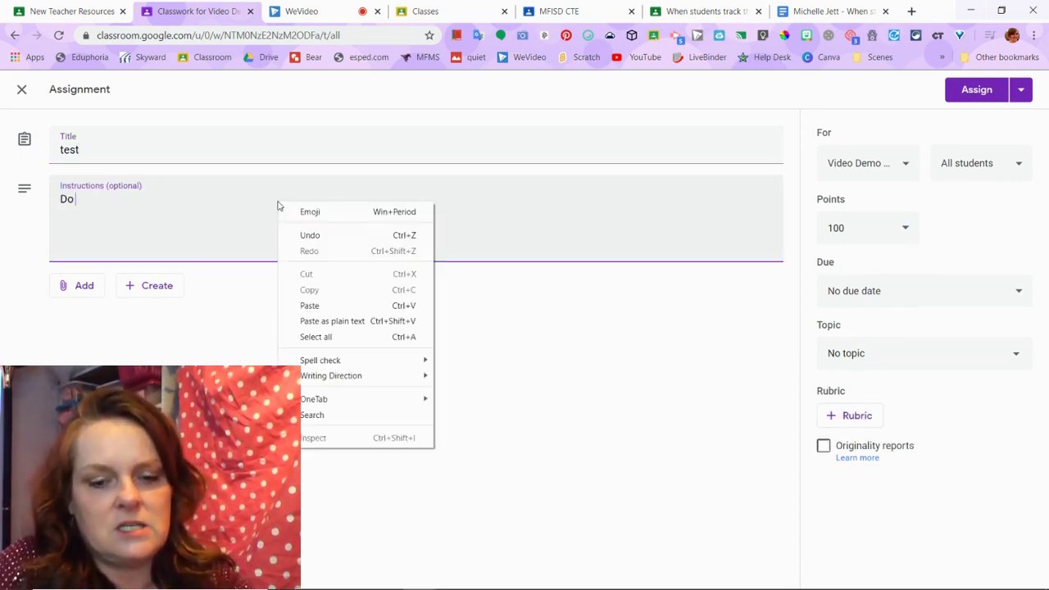
{"action": "left_click", "coordinate": [166, 229]}
{"action": "type", "text": "this wo"}
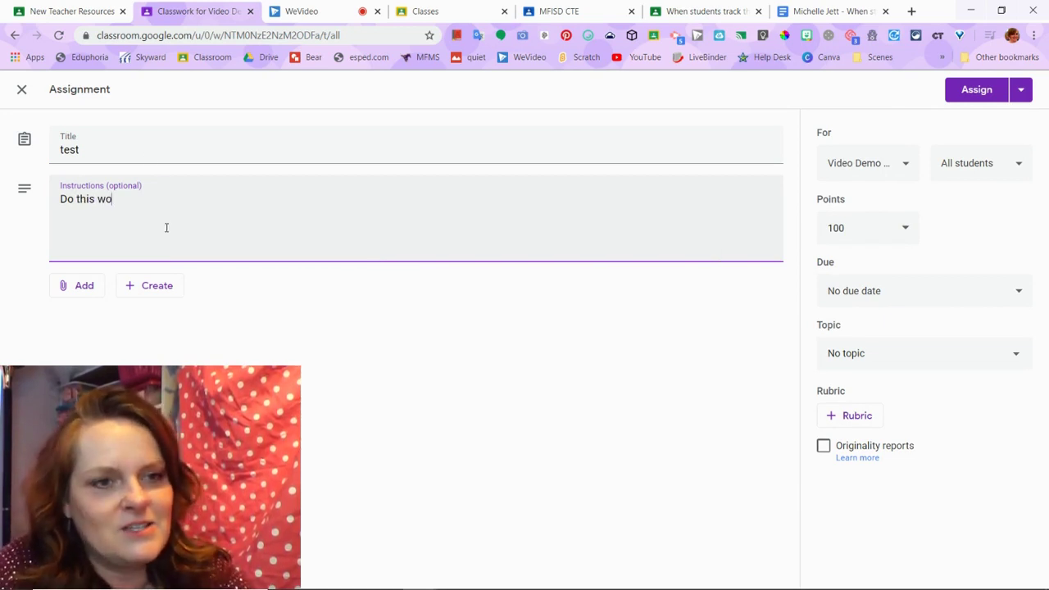
{"action": "type", "text": "rksheet."}
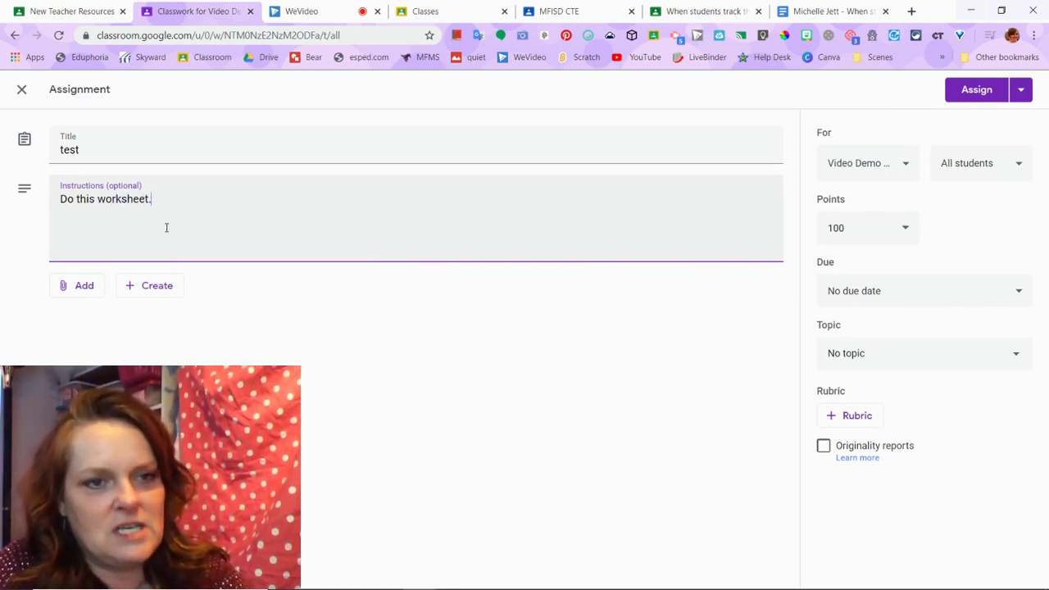
Attach the Doc from Google Drive as 'Make a copy for each student' and assign 'test'
{"action": "left_click", "coordinate": [83, 287]}
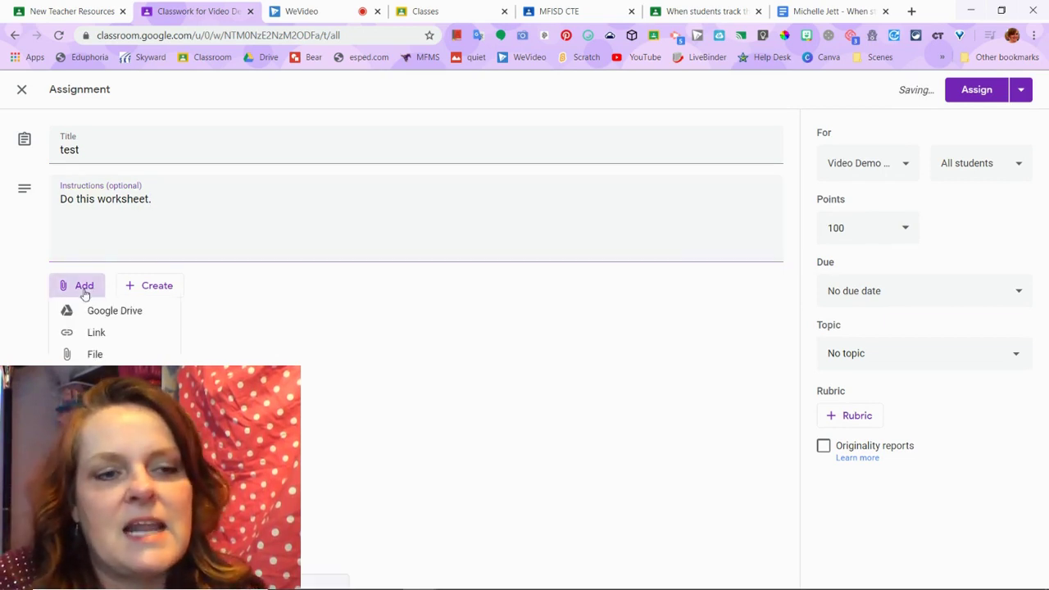
{"action": "left_click", "coordinate": [119, 323]}
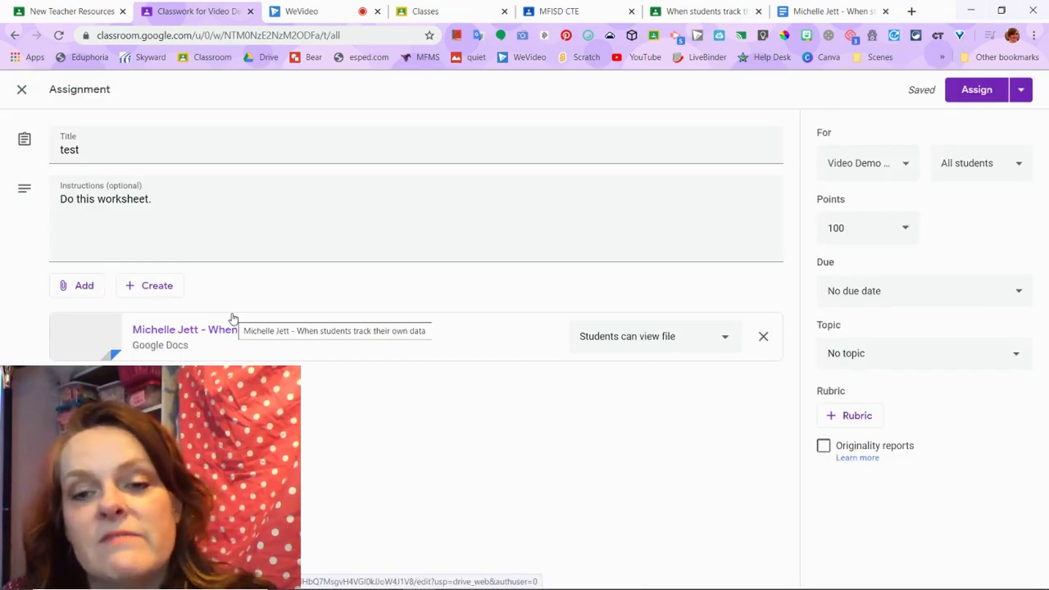
{"action": "left_click", "coordinate": [729, 337]}
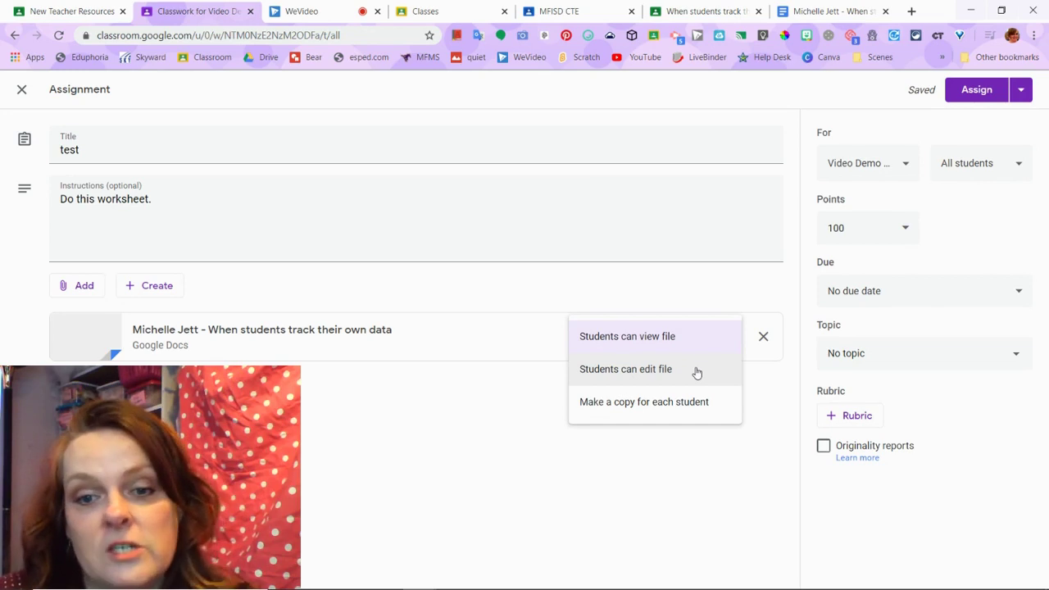
{"action": "left_click", "coordinate": [692, 402]}
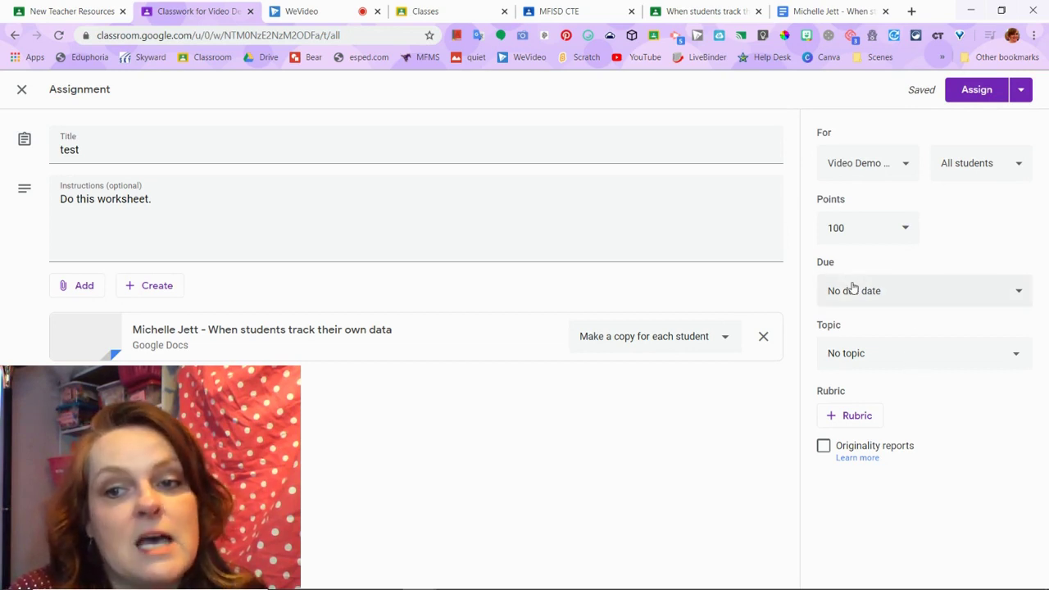
{"action": "left_click", "coordinate": [986, 90]}
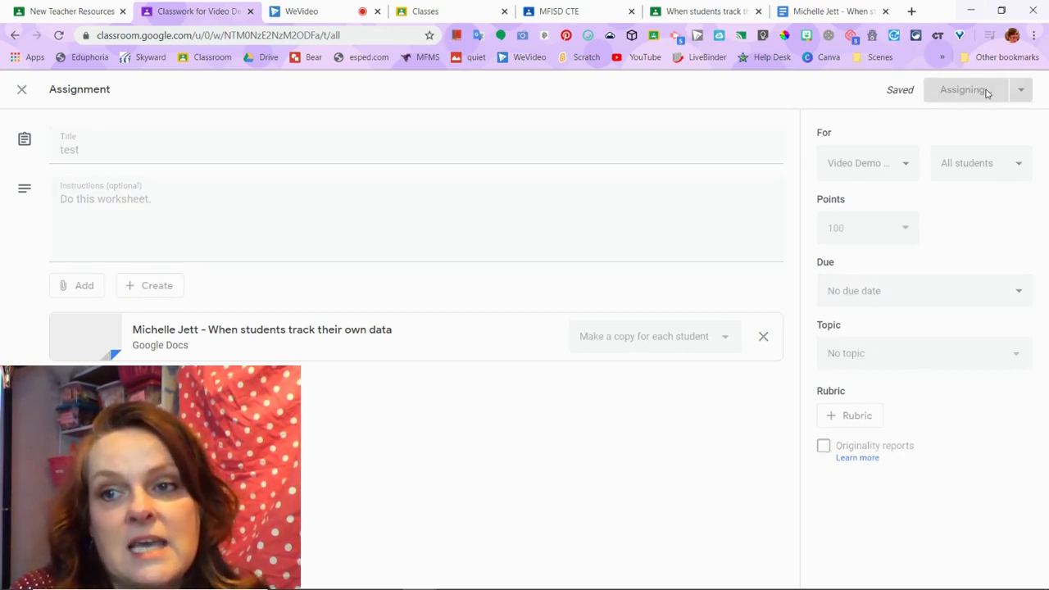